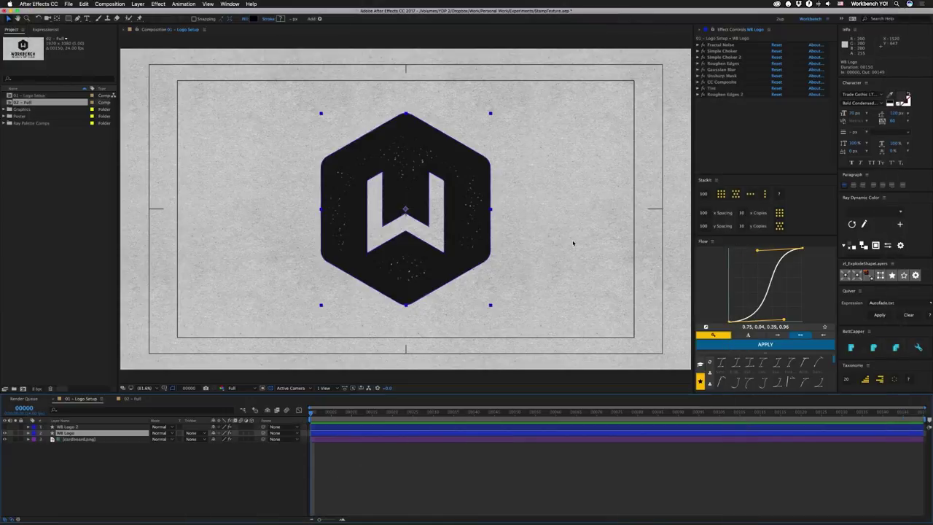
# Select the hexagon logo layer in the composition, then deselect it
pyautogui.click(208, 474)
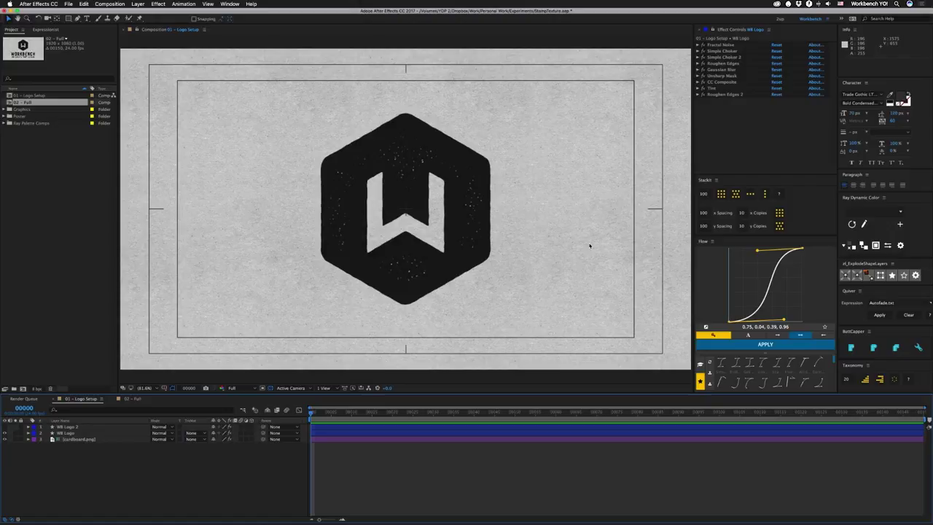
pyautogui.click(483, 198)
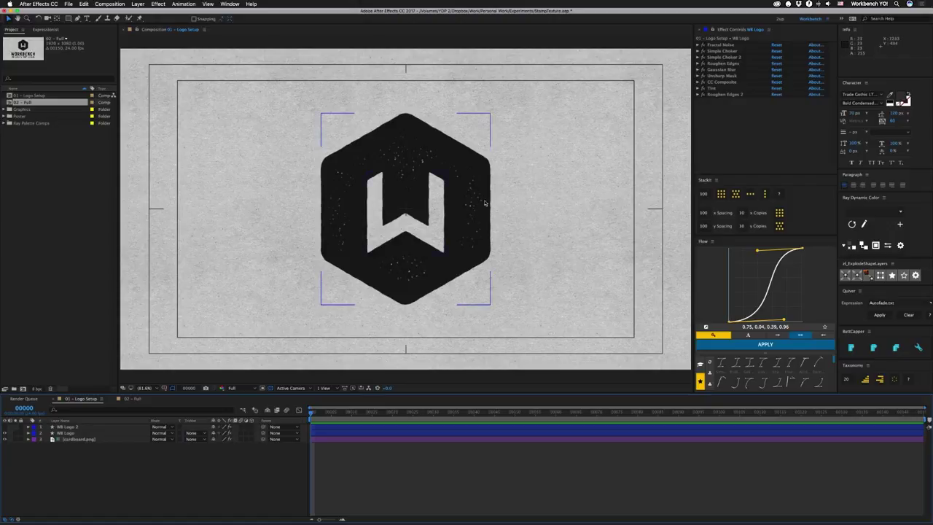
pyautogui.click(490, 268)
pyautogui.press('F2')
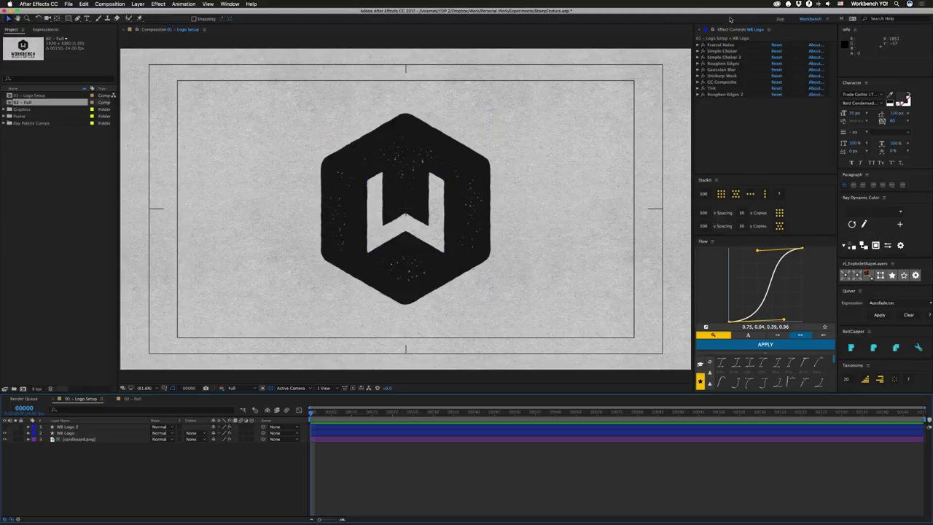
# Disable every logo effect except Fractal Noise and expand Fractal Noise
pyautogui.click(693, 90)
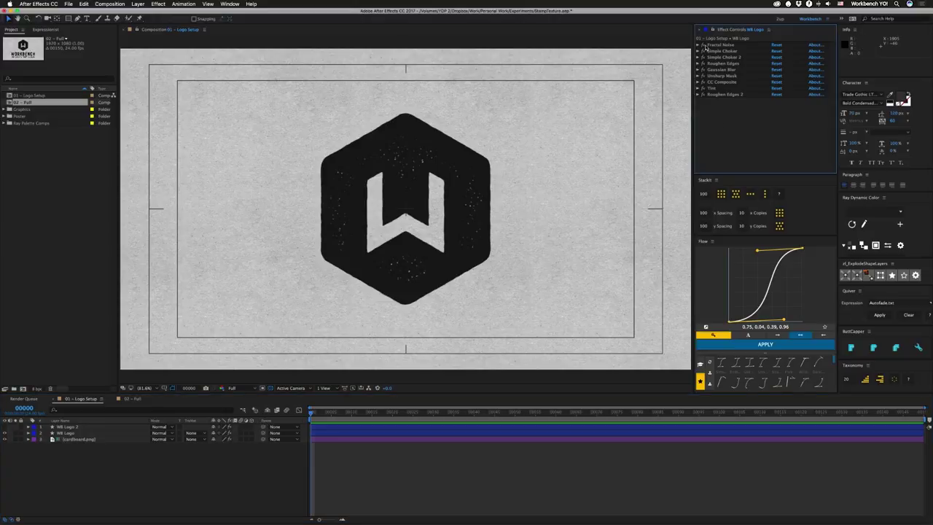
pyautogui.moveTo(705, 45); pyautogui.dragTo(704, 97)
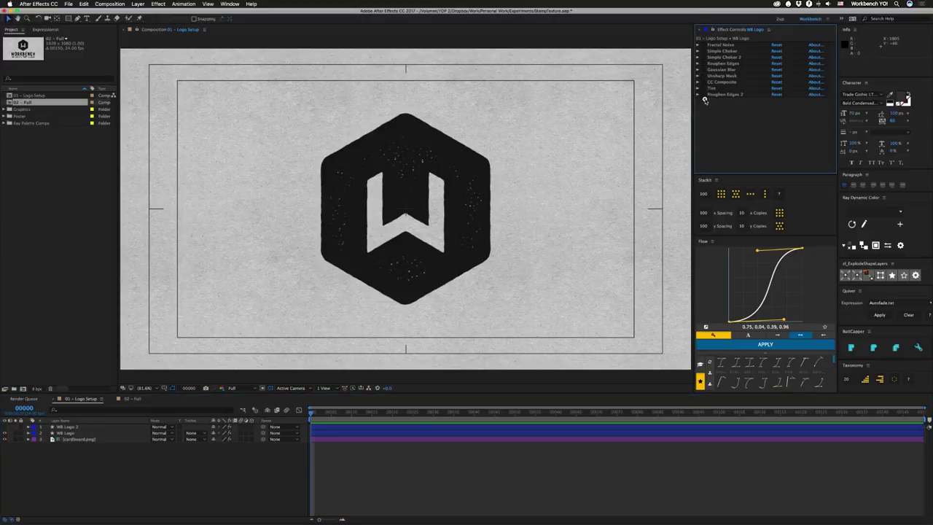
pyautogui.click(704, 45)
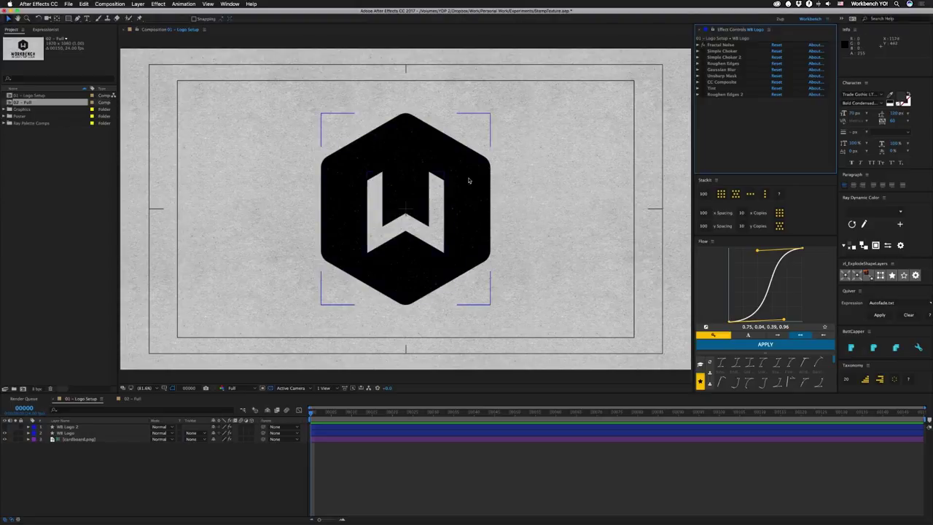
pyautogui.click(698, 45)
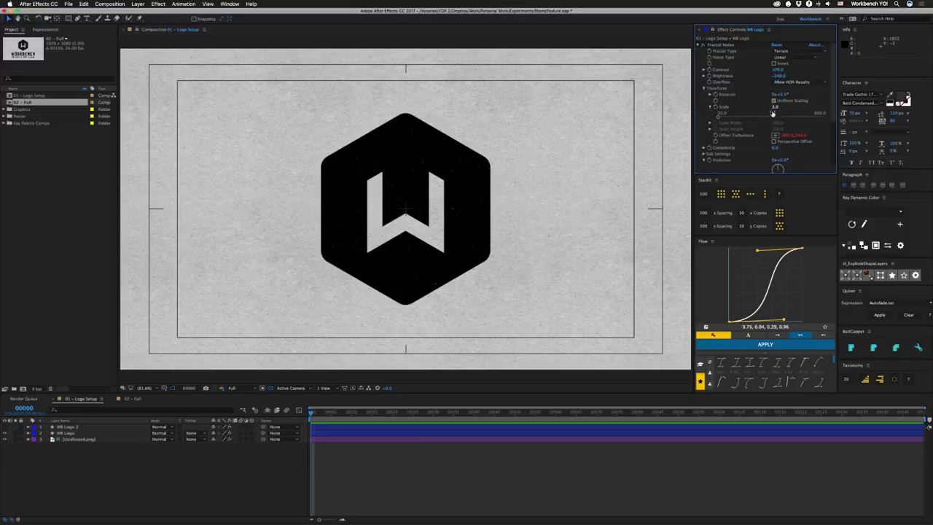
# Review the Fractal Noise settings, keeping the Linear noise type
pyautogui.scroll(-1, 746, 143)
pyautogui.scroll(-5, 746, 143)
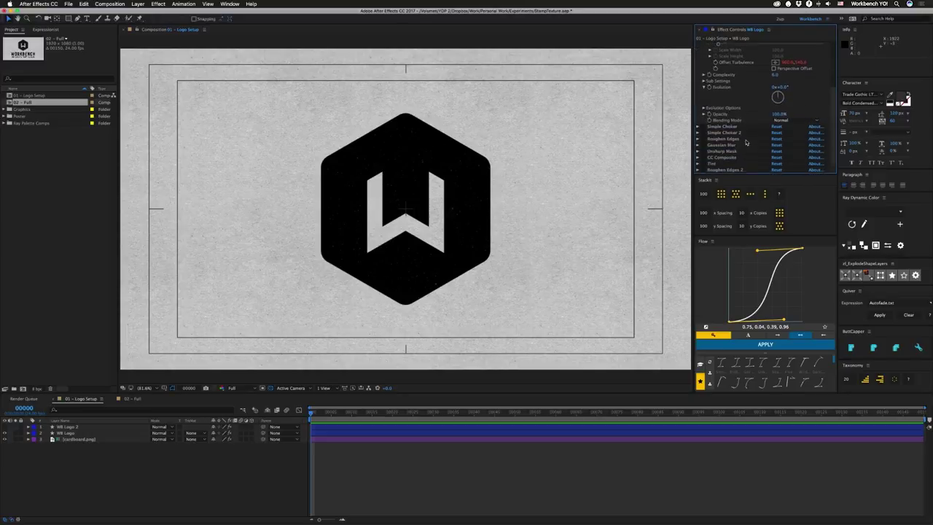
pyautogui.click(703, 82)
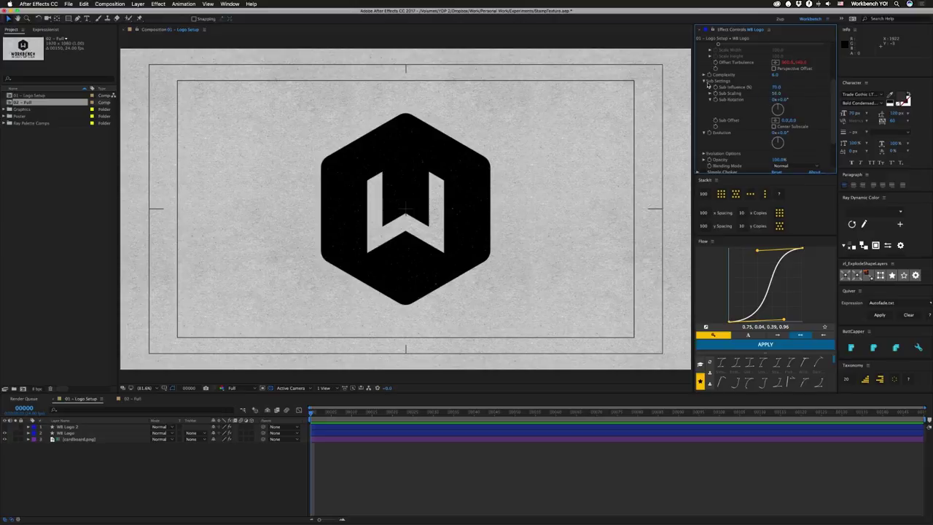
pyautogui.click(705, 80)
pyautogui.scroll(4, 750, 80)
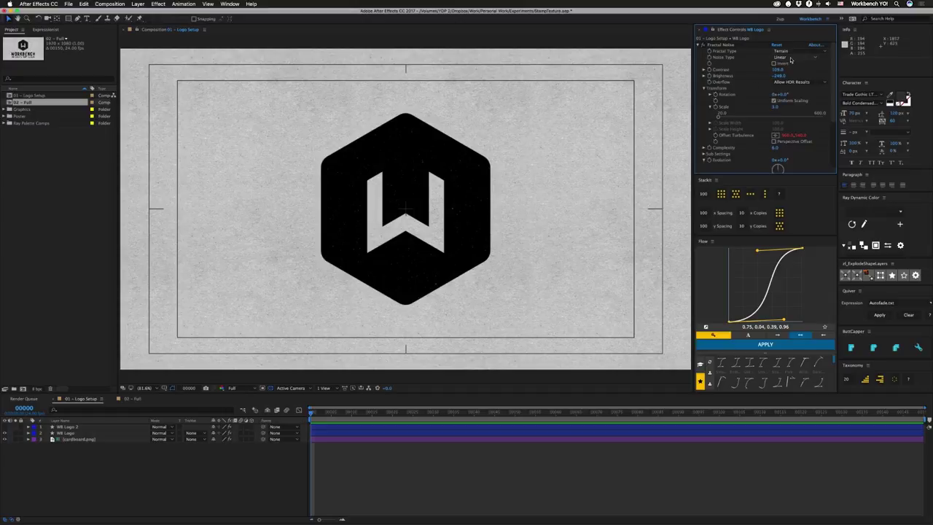
pyautogui.click(780, 58)
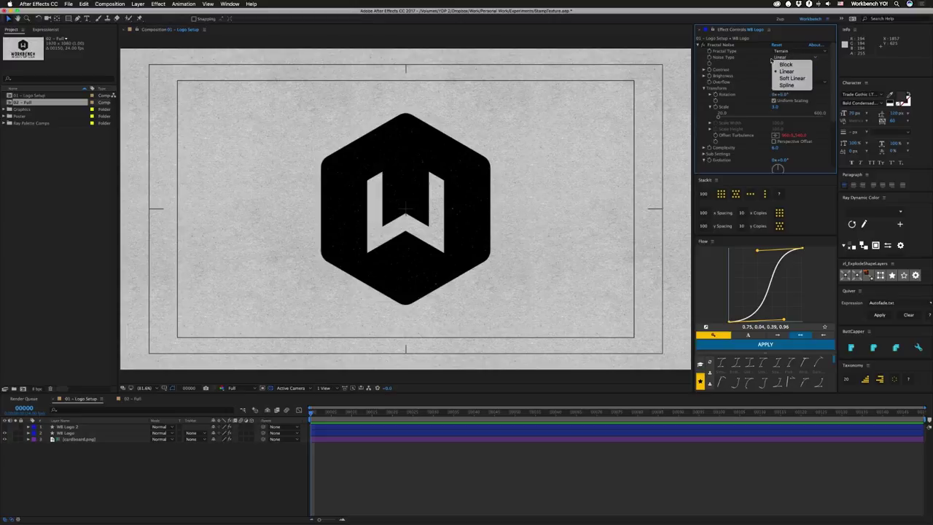
pyautogui.click(762, 58)
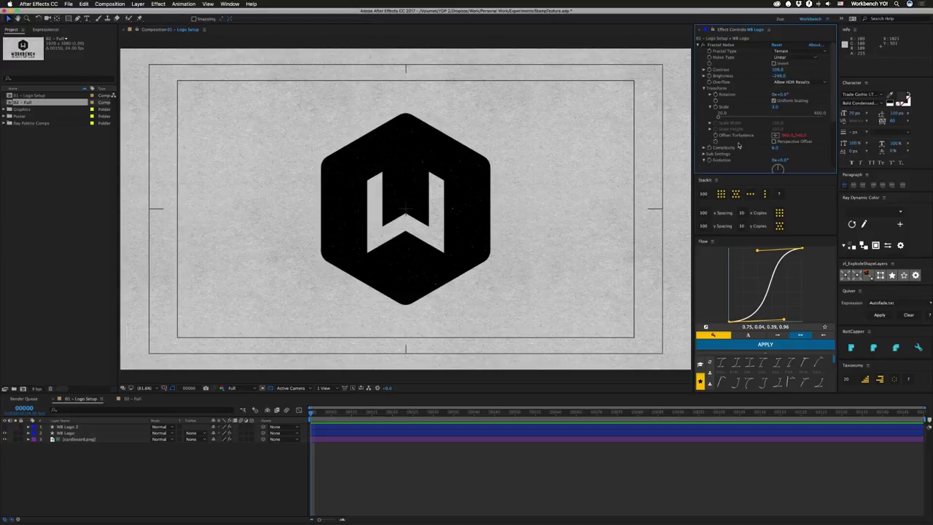
# Try moving the hexagon logo up and to the right, then undo the move
pyautogui.click(460, 227)
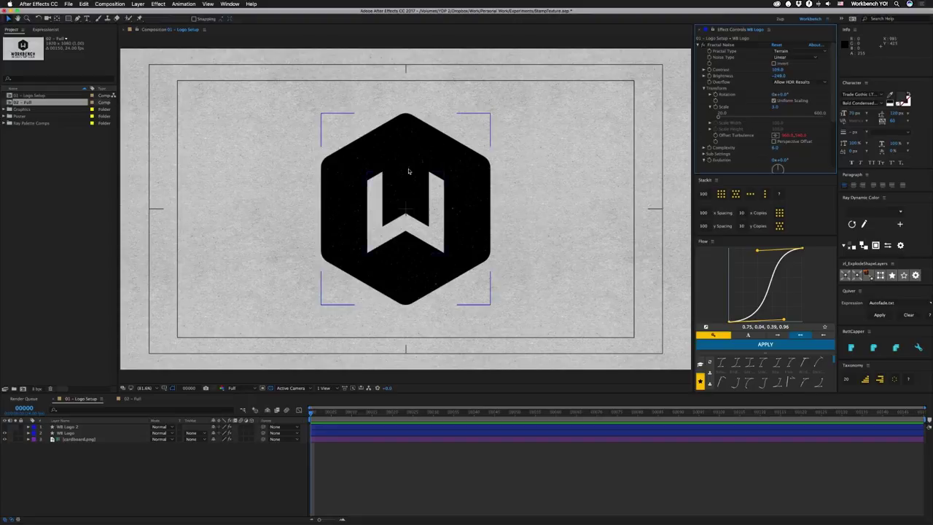
pyautogui.moveTo(437, 167); pyautogui.dragTo(502, 120)
pyautogui.press('super+z')
pyautogui.press('super+z')
pyautogui.press('super+z')
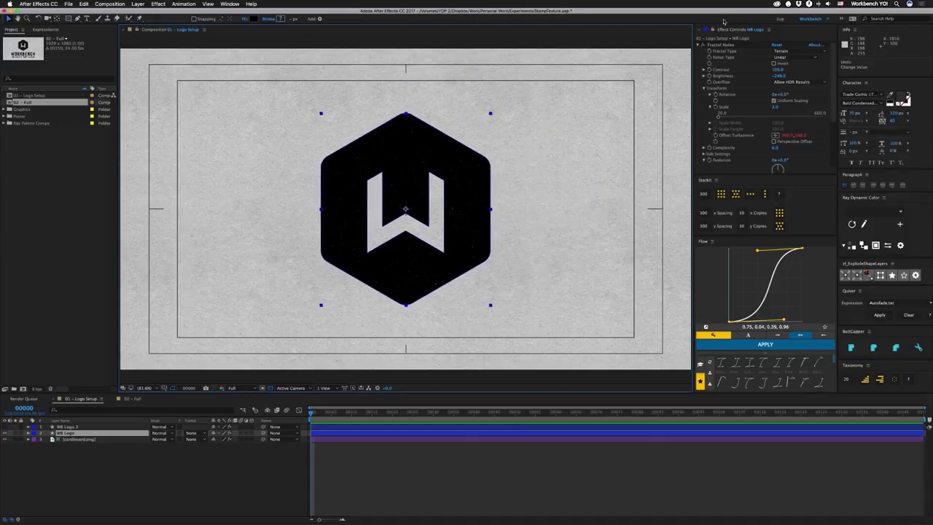
# Collapse Fractal Noise, then enable Simple Choker and Simple Choker 2 and expand their Choke Matte settings
pyautogui.click(699, 45)
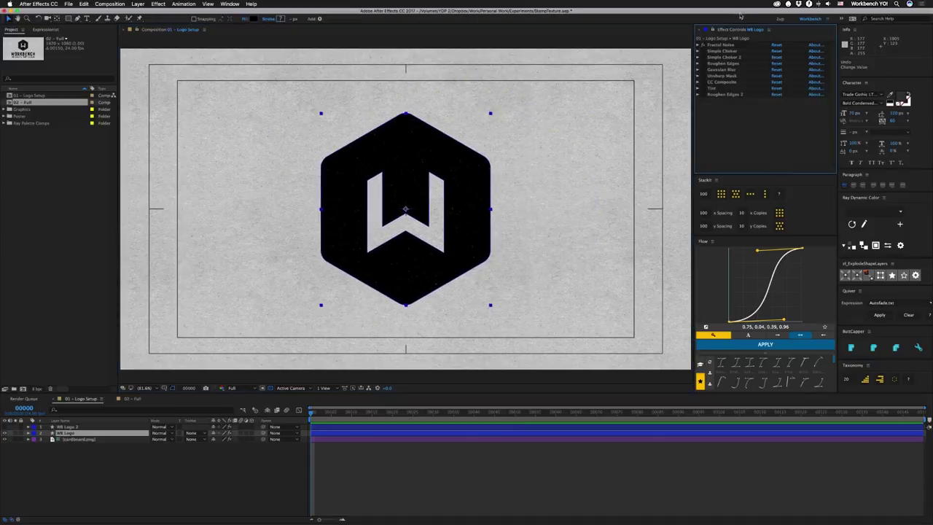
pyautogui.click(703, 51)
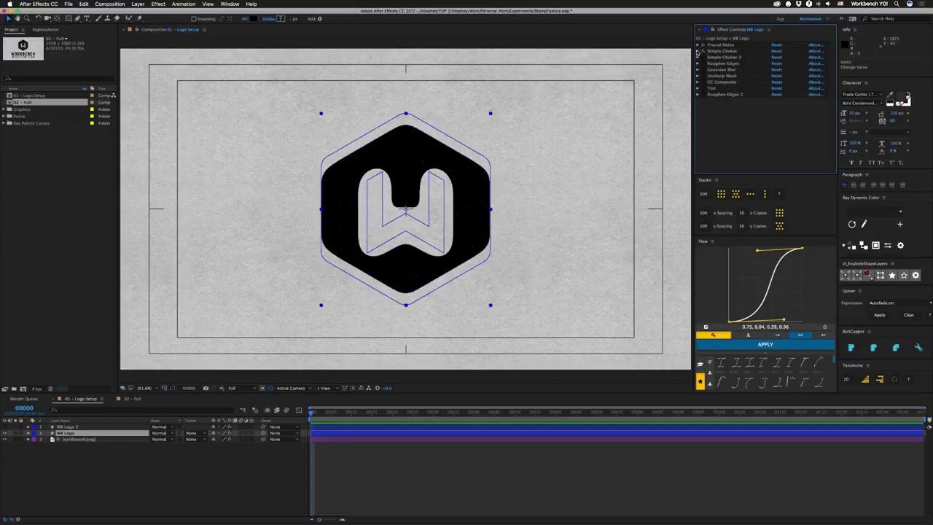
pyautogui.click(697, 51)
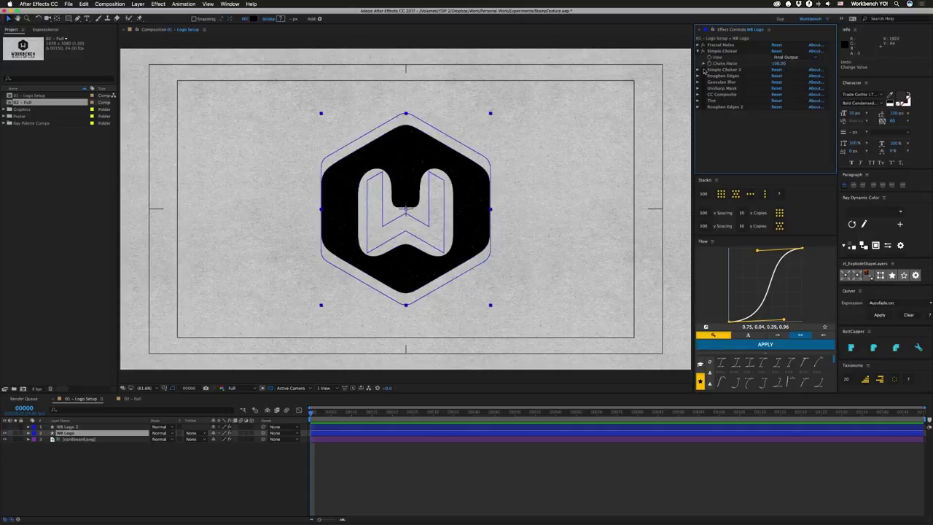
pyautogui.click(704, 69)
pyautogui.click(698, 69)
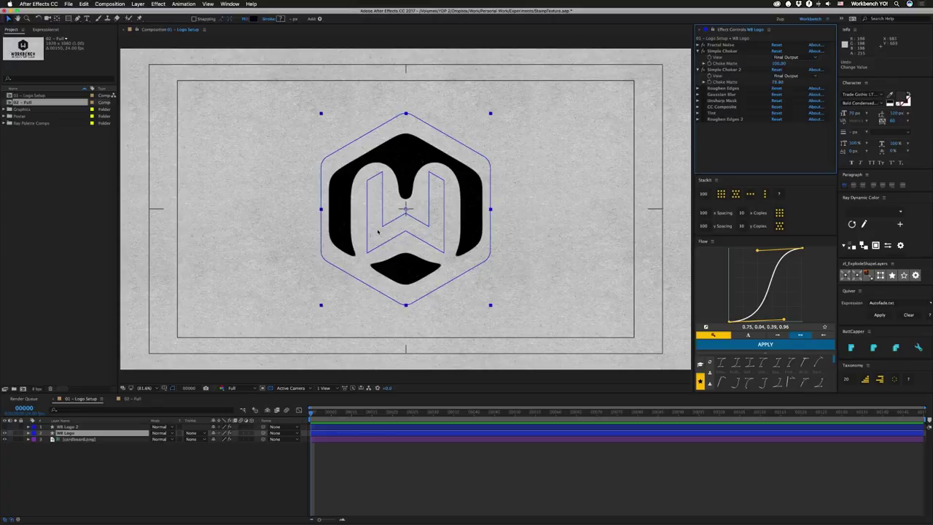
# Collapse both chokers, then enable Roughen Edges and Gaussian Blur, with Blurriness at 2.5
pyautogui.click(697, 51)
pyautogui.click(698, 57)
pyautogui.click(700, 57)
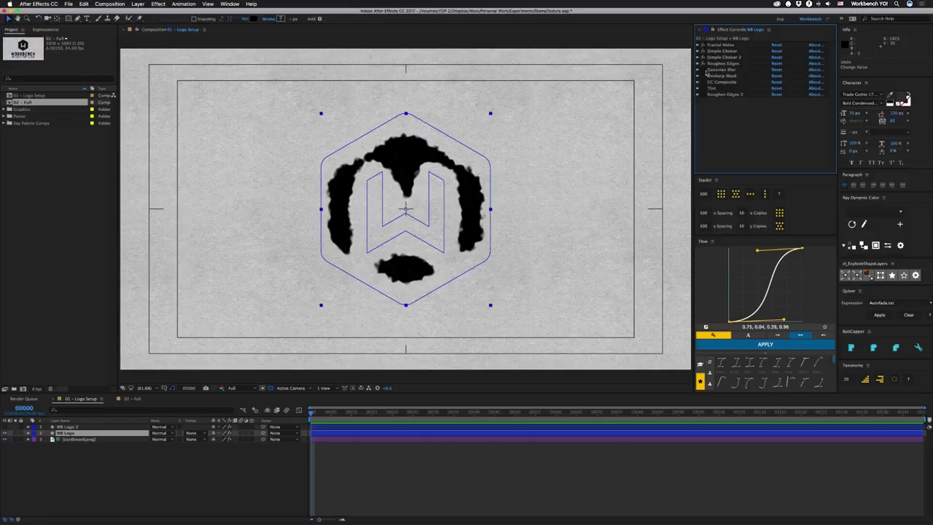
pyautogui.click(698, 69)
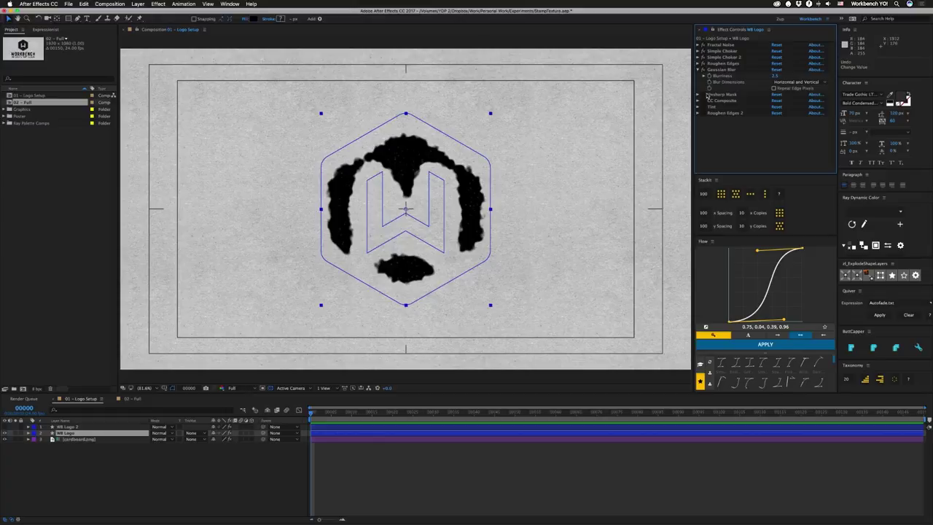
# Enable Unsharp Mask at Amount 274 and Radius 23.1, undoing trial blur and amount increases
pyautogui.click(698, 94)
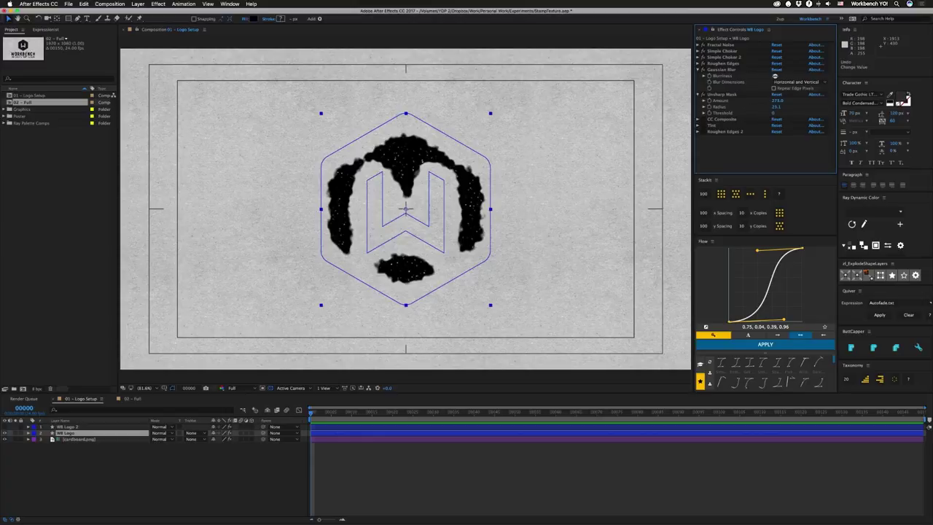
pyautogui.moveTo(775, 76); pyautogui.dragTo(792, 77)
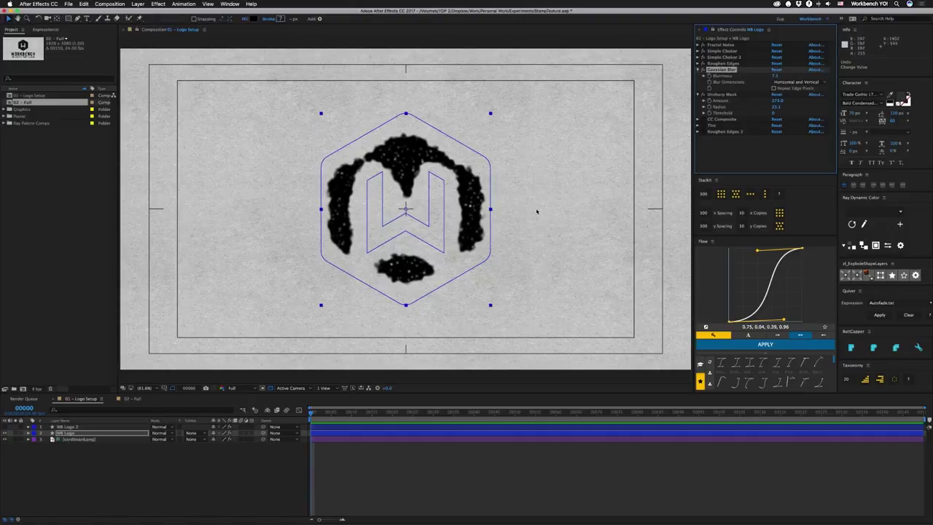
pyautogui.moveTo(775, 102); pyautogui.dragTo(789, 100)
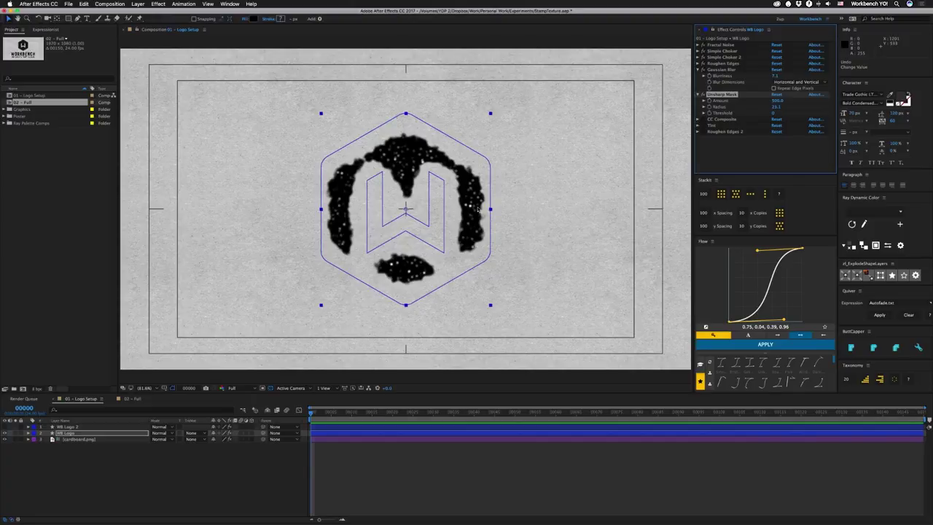
pyautogui.hotkey('ctrl', 'z')
pyautogui.hotkey('ctrl', 'z')
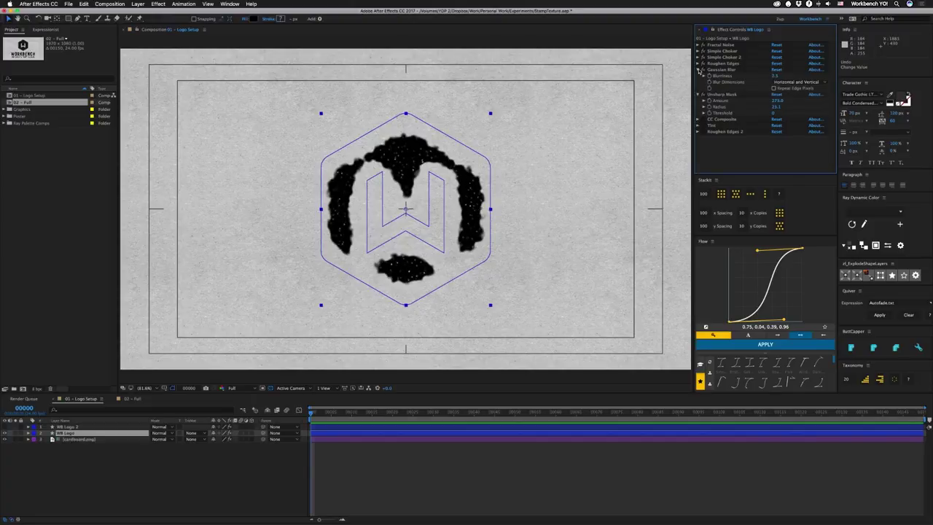
pyautogui.click(703, 94)
# Enable CC Composite with Composite Original set to Behind, toggling RGB Only on and back off
pyautogui.click(698, 70)
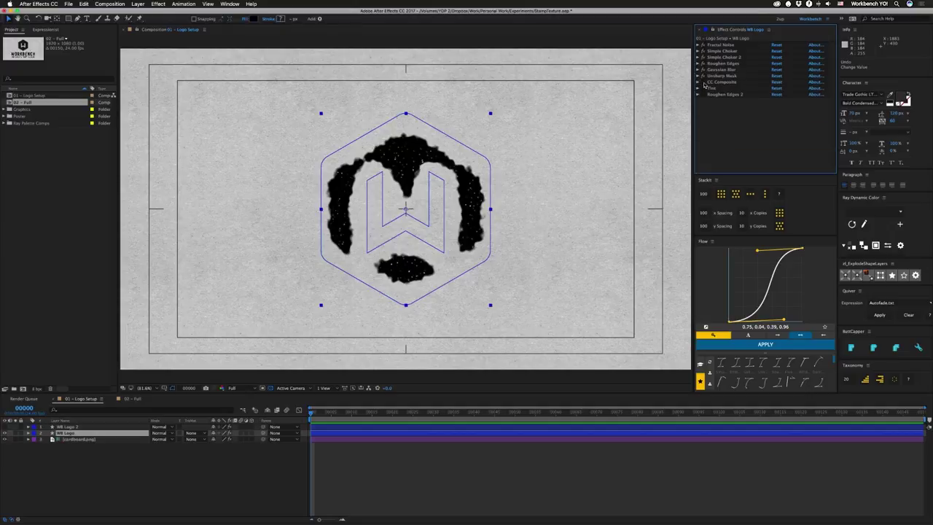
pyautogui.click(702, 81)
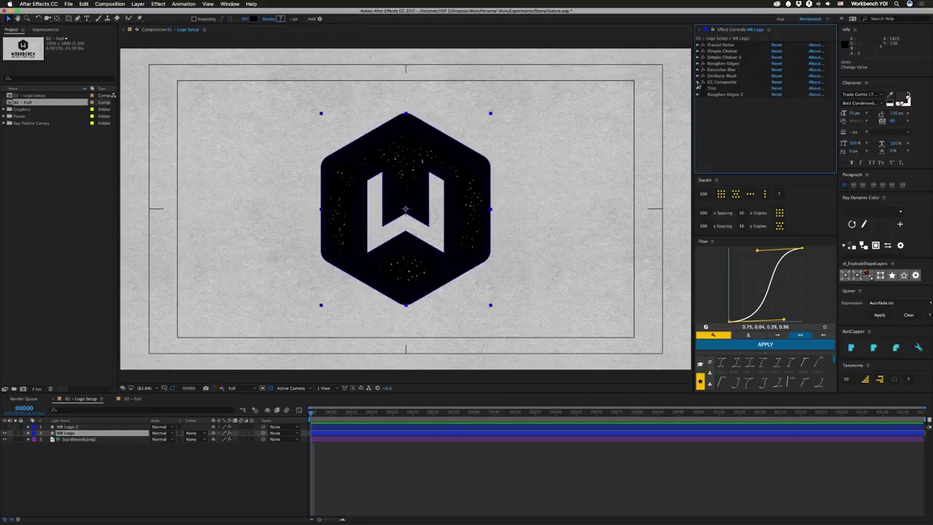
pyautogui.click(697, 82)
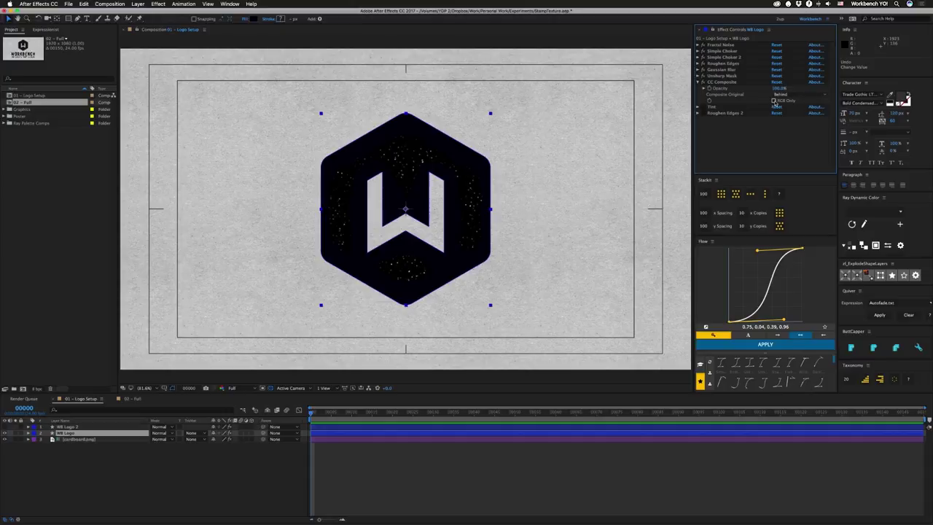
pyautogui.click(773, 101)
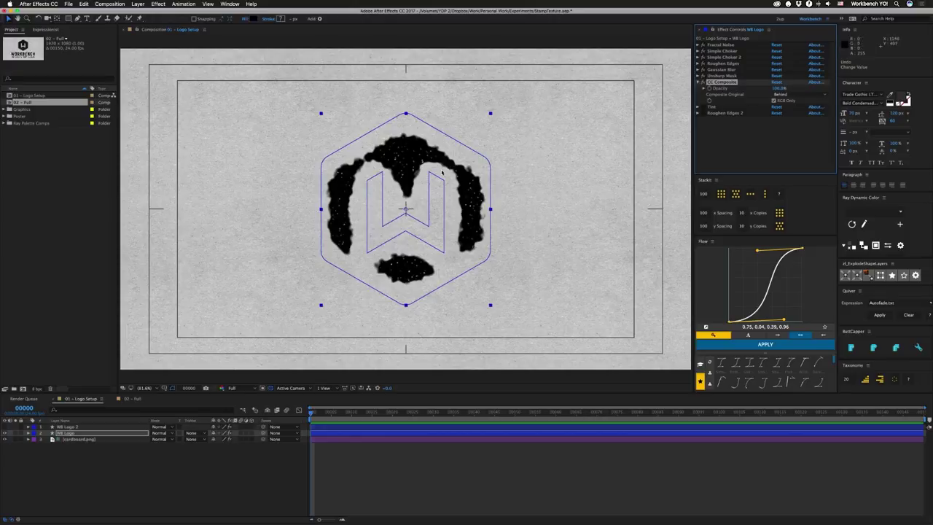
pyautogui.click(773, 101)
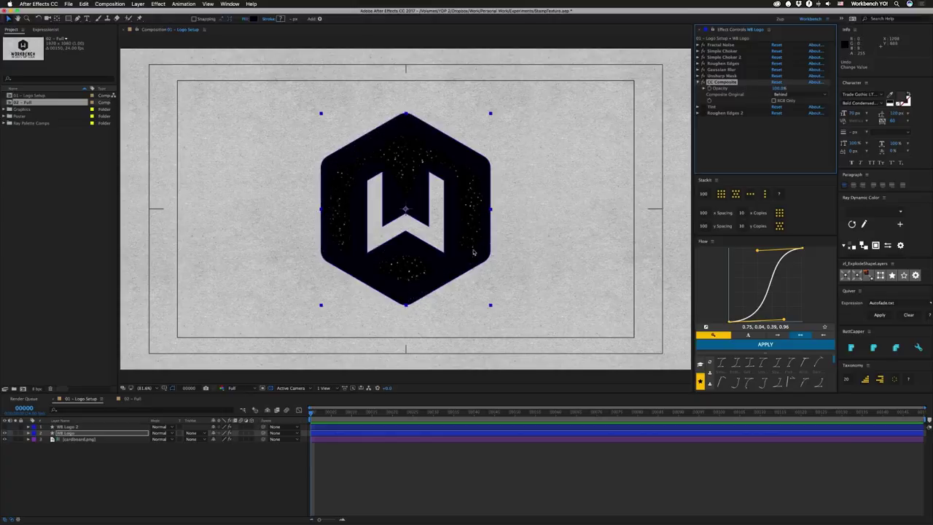
# Enable Tint for a charcoal logo and expand Roughen Edges 2 (Border 4.00, Scale 71.0)
pyautogui.click(702, 106)
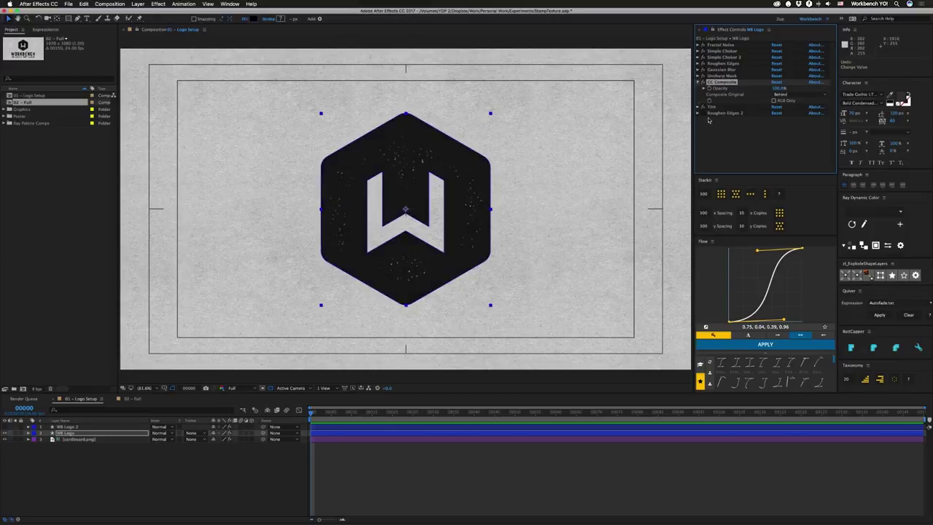
pyautogui.hotkey('ctrl', 'shift', 'a')
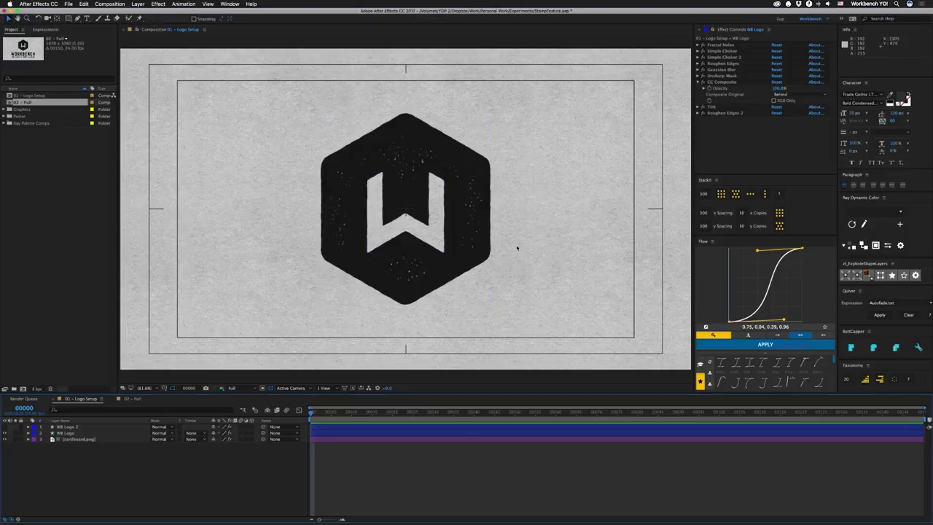
pyautogui.click(698, 113)
pyautogui.scroll(-2, 698, 113)
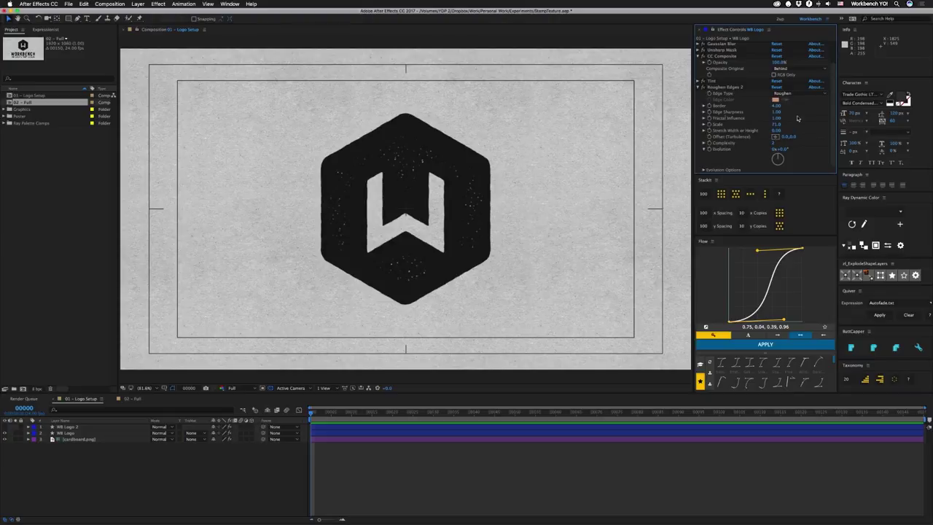
pyautogui.click(435, 272)
# Collapse the logo's effect list and flick the WB Logo layer's visibility off and on to compare textures
pyautogui.keyDown('super'); pyautogui.click(698, 87); pyautogui.keyUp('super')
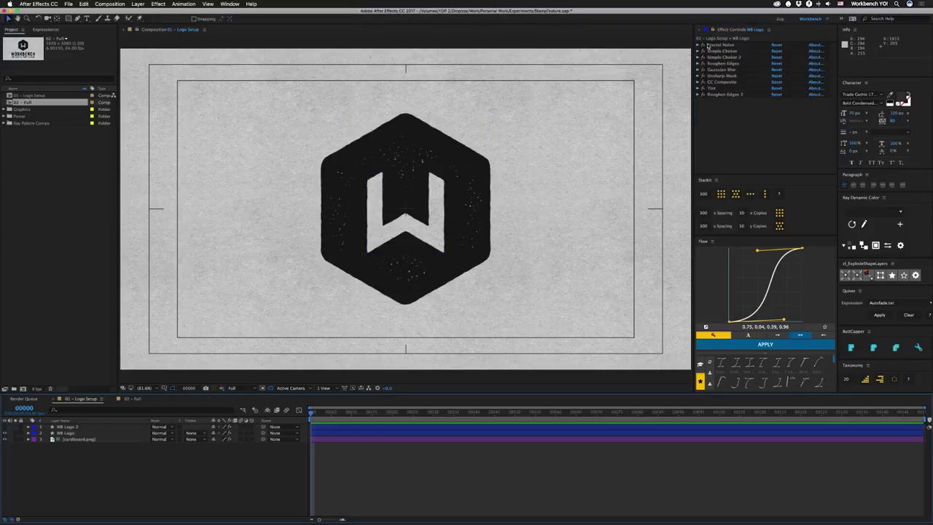
pyautogui.click(5, 432)
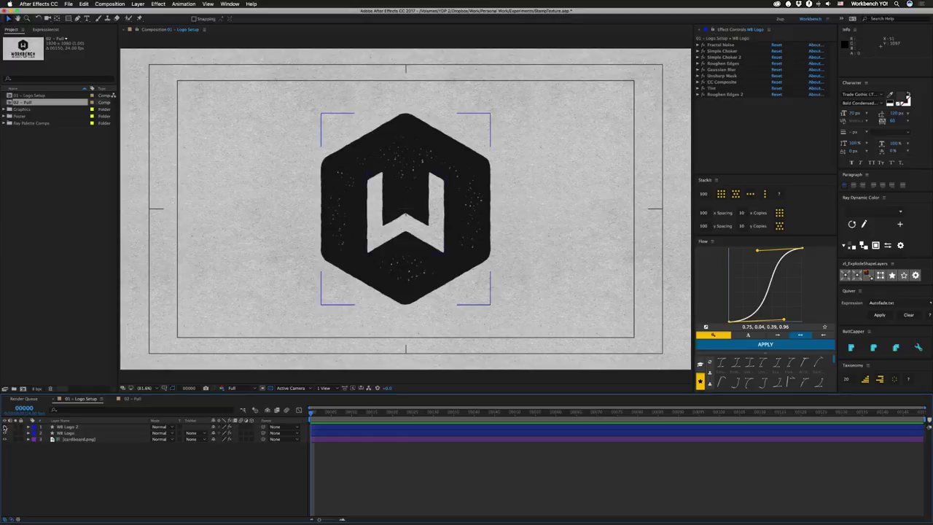
pyautogui.click(5, 431)
pyautogui.click(5, 430)
pyautogui.click(6, 430)
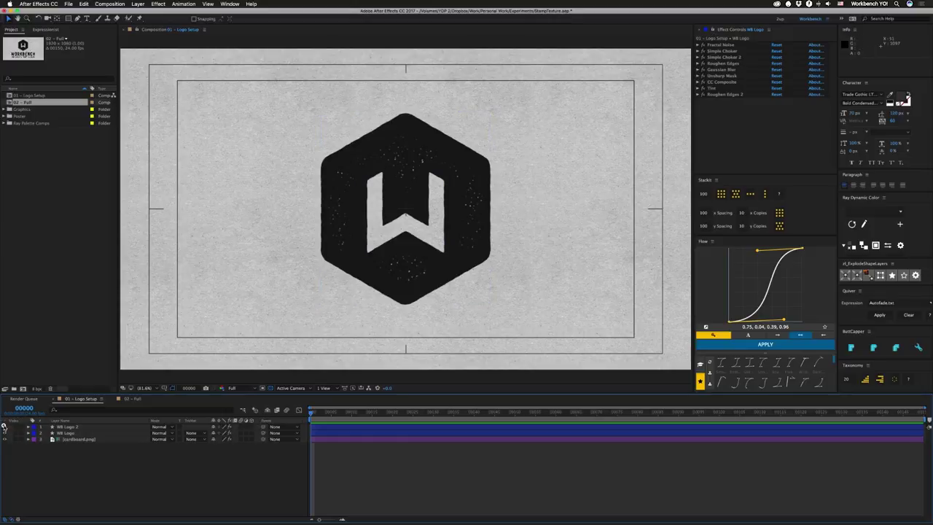
pyautogui.click(5, 428)
pyautogui.click(5, 429)
pyautogui.click(4, 428)
pyautogui.click(4, 429)
pyautogui.click(4, 428)
pyautogui.click(64, 432)
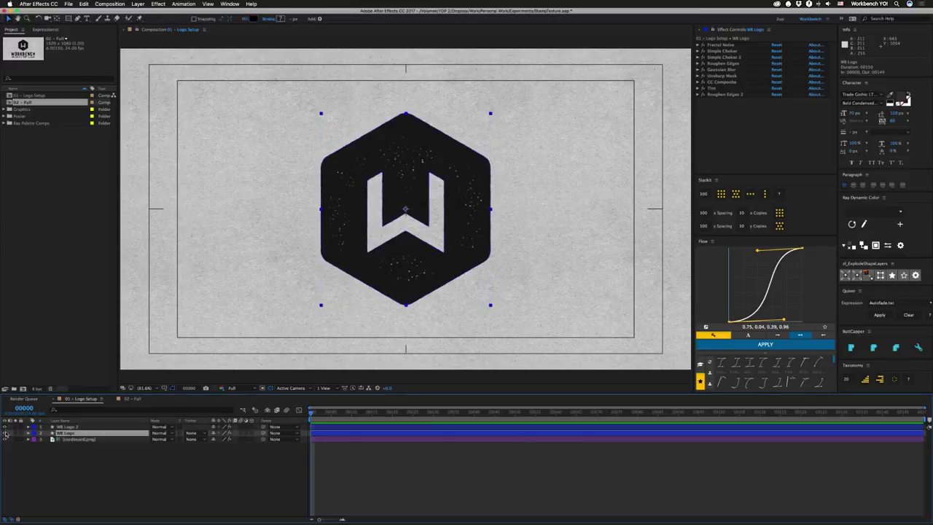
# Try a new Fractal Noise Random Seed, undo it, and switch to the 02 - Full composition
pyautogui.click(699, 46)
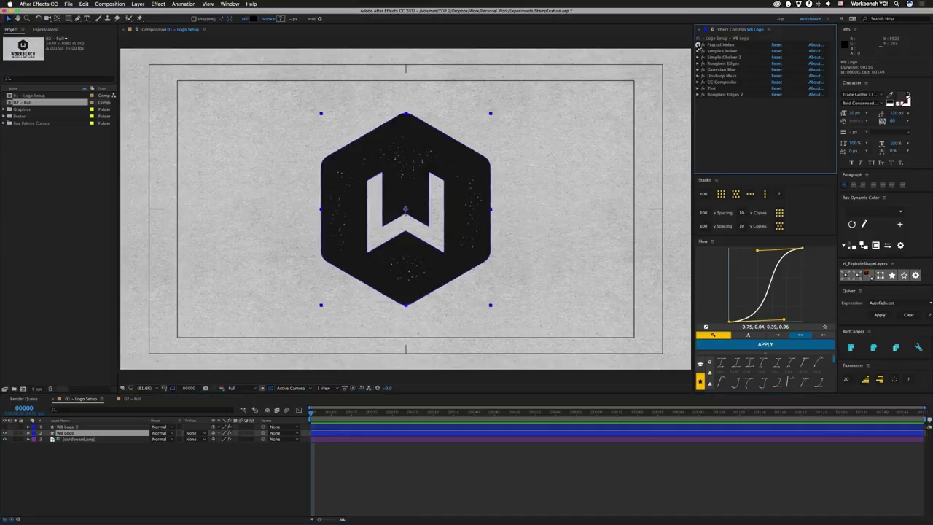
pyautogui.scroll(-3, 740, 136)
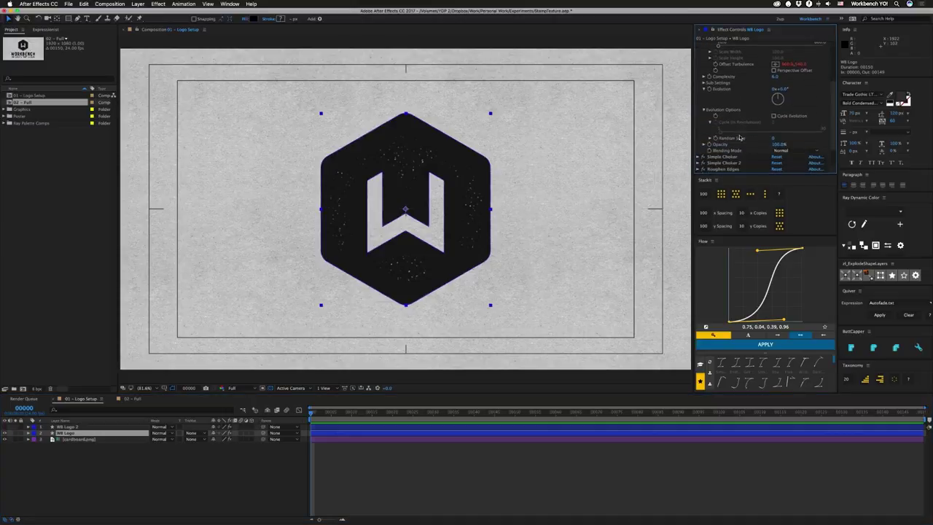
pyautogui.moveTo(751, 142); pyautogui.dragTo(802, 140)
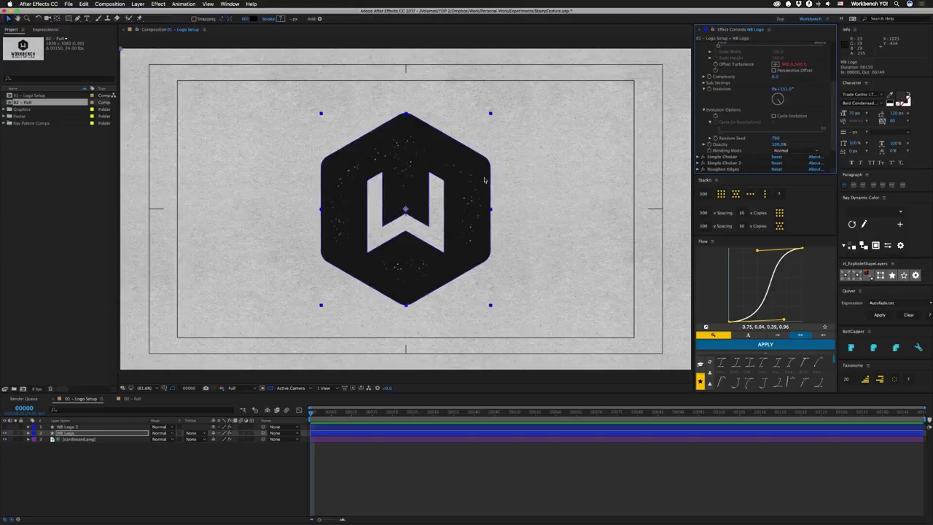
pyautogui.press('super+z')
pyautogui.press('super+z')
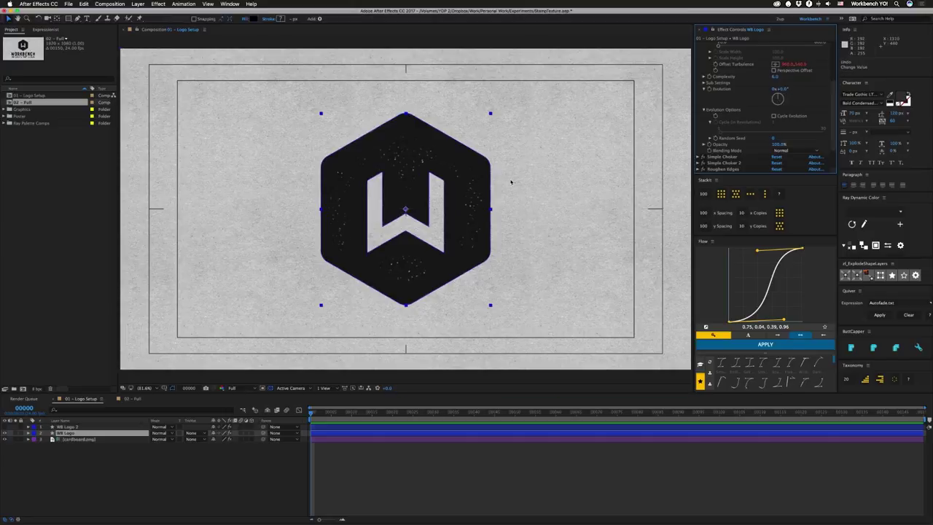
pyautogui.click(131, 399)
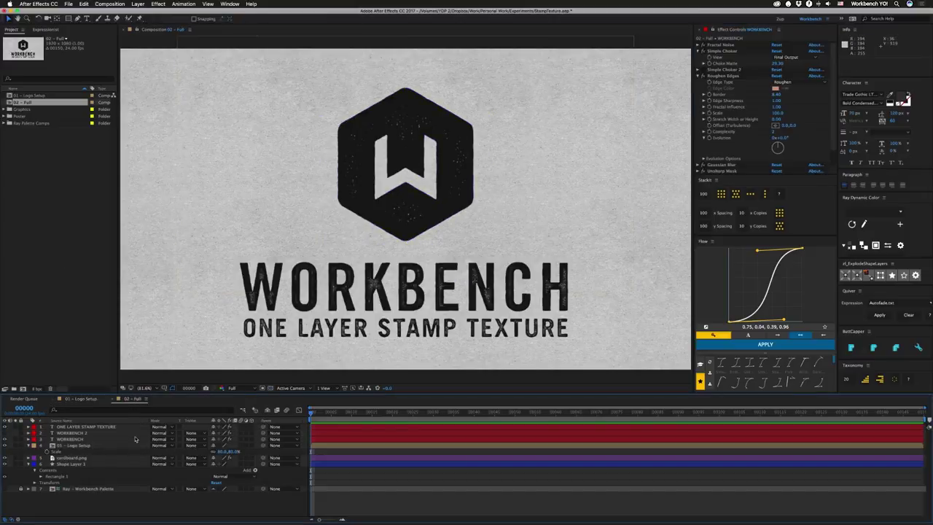
# Select the WORKBENCH text layer and collapse its effects into a list
pyautogui.click(67, 440)
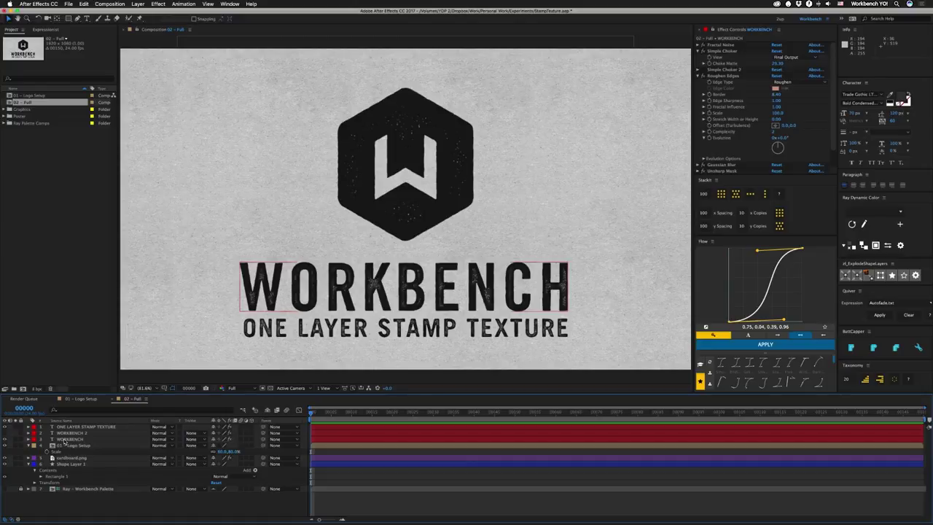
pyautogui.click(65, 440)
pyautogui.keyDown('super'); pyautogui.click(701, 55); pyautogui.keyUp('super')
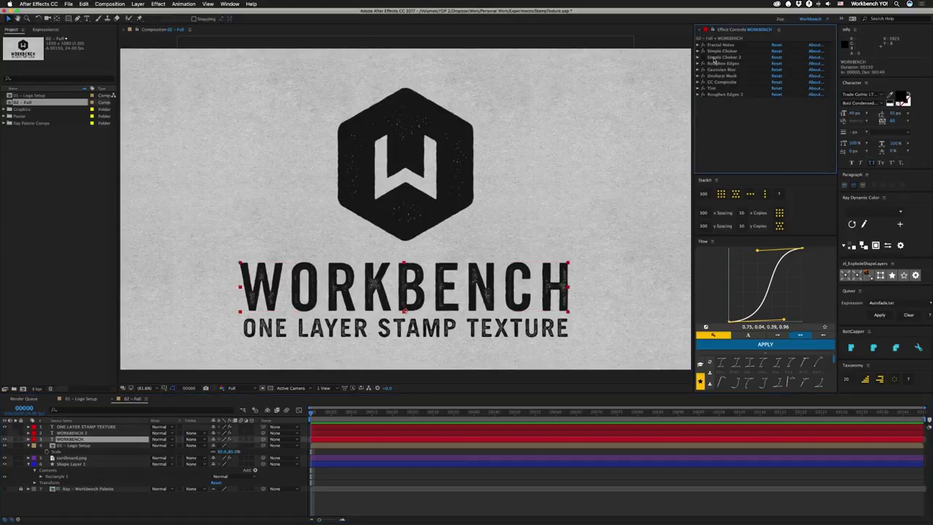
# Expand and close Simple Choker, Roughen Edges, Gaussian Blur and Unsharp Mask in turn
pyautogui.click(697, 51)
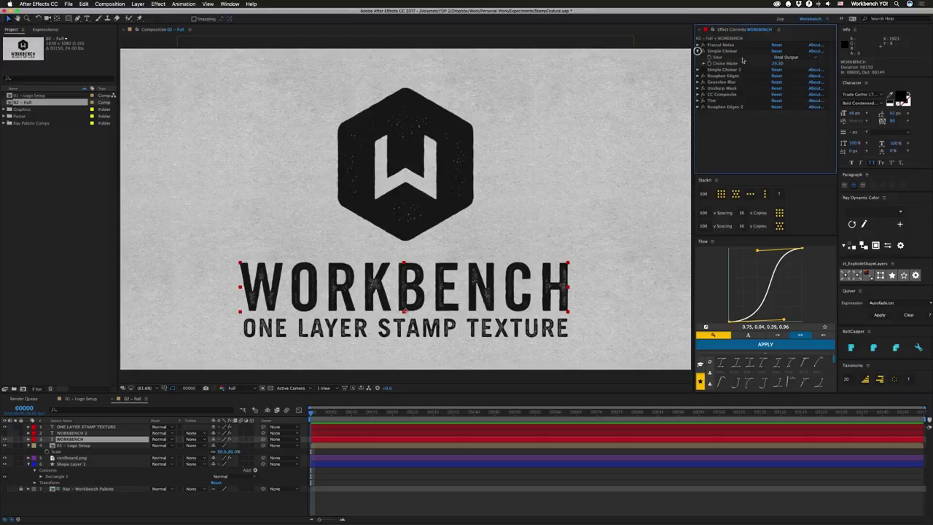
pyautogui.click(698, 51)
pyautogui.click(697, 64)
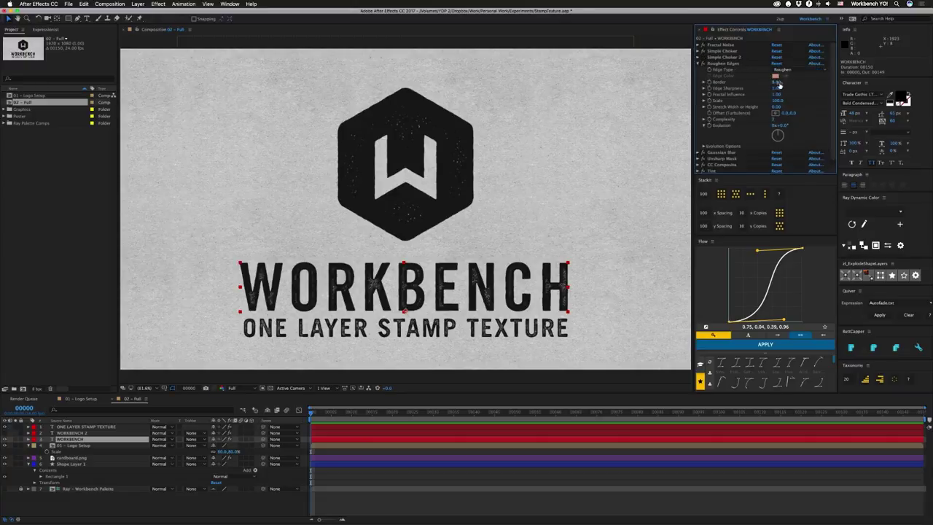
pyautogui.click(697, 63)
pyautogui.click(698, 69)
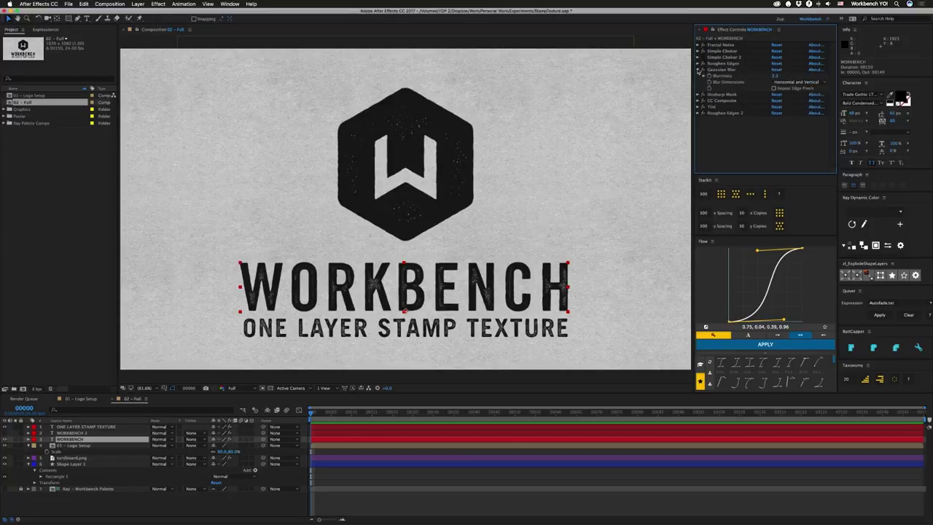
pyautogui.click(698, 69)
pyautogui.click(698, 75)
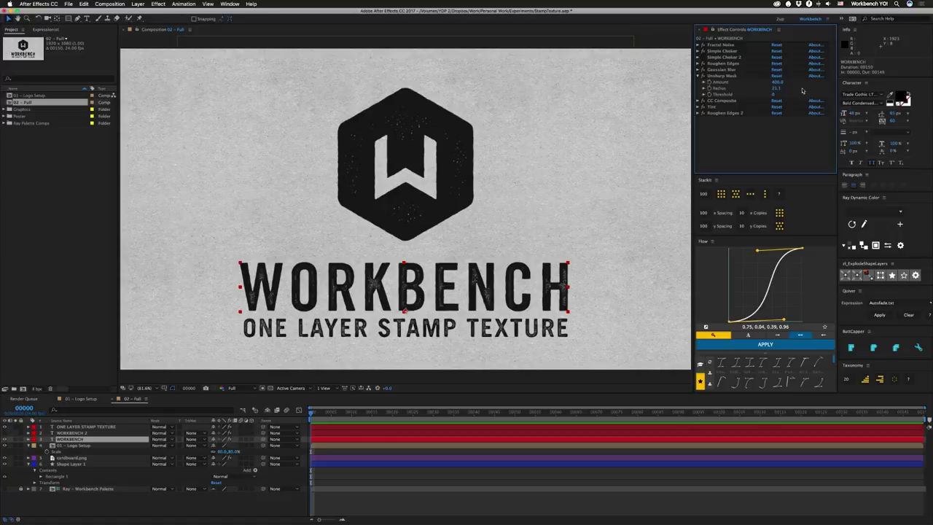
pyautogui.click(698, 76)
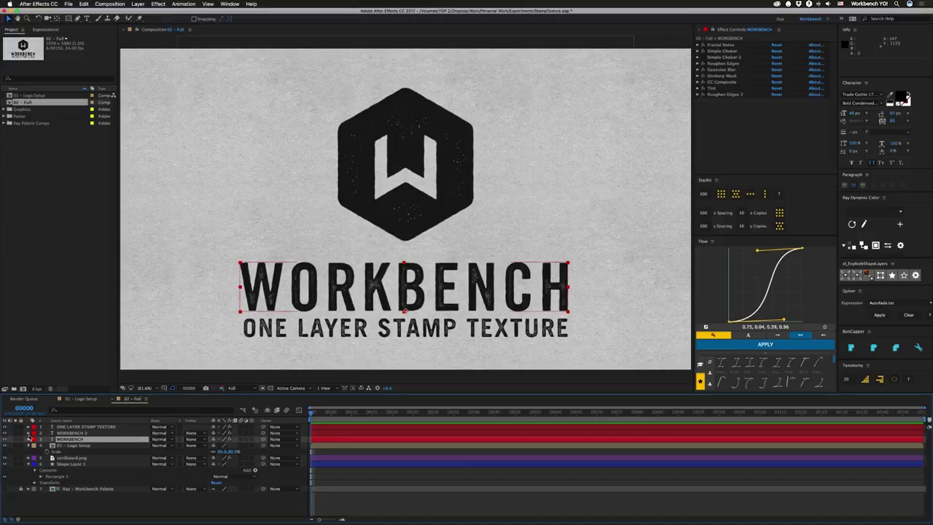
# Disable WORKBENCH 2's effects from Matte Choker down, then re-enable the chokers and Roughen Edges one by one
pyautogui.click(71, 433)
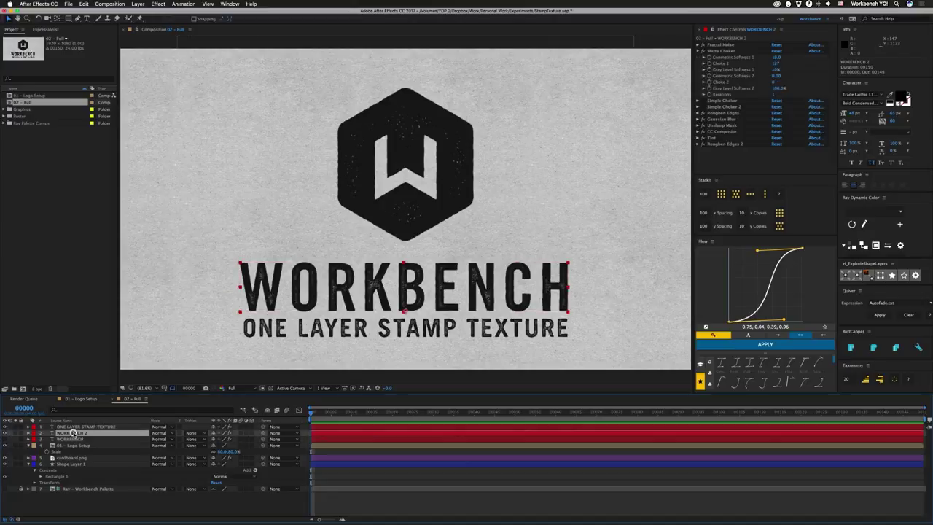
pyautogui.click(701, 53)
pyautogui.moveTo(704, 53); pyautogui.dragTo(705, 102)
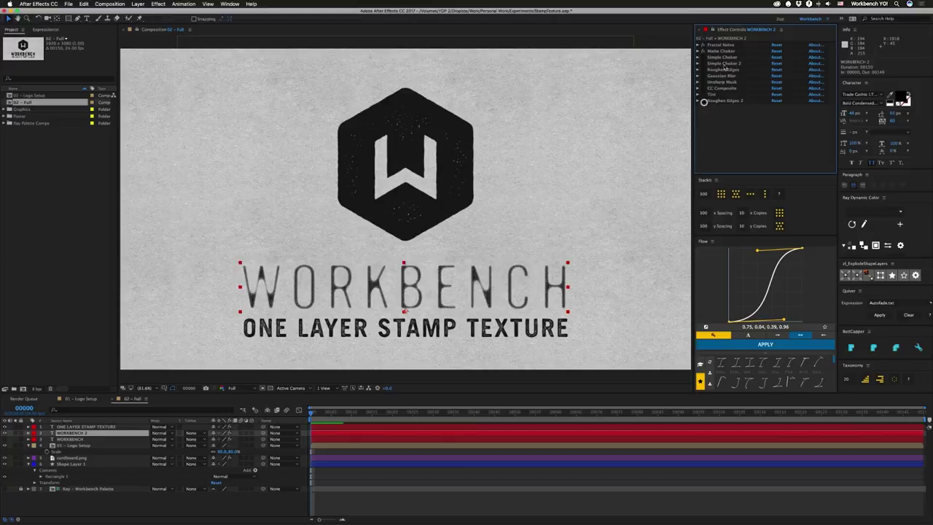
pyautogui.click(704, 51)
pyautogui.click(704, 57)
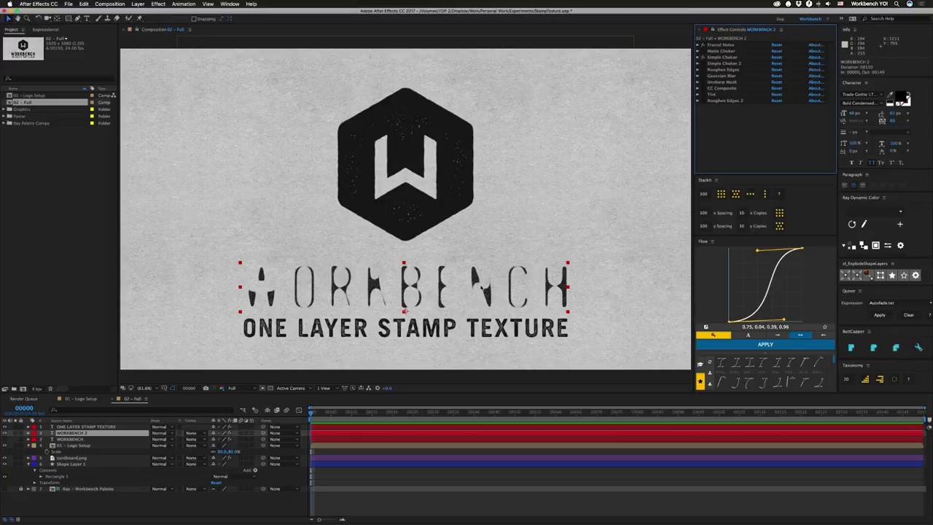
pyautogui.click(704, 50)
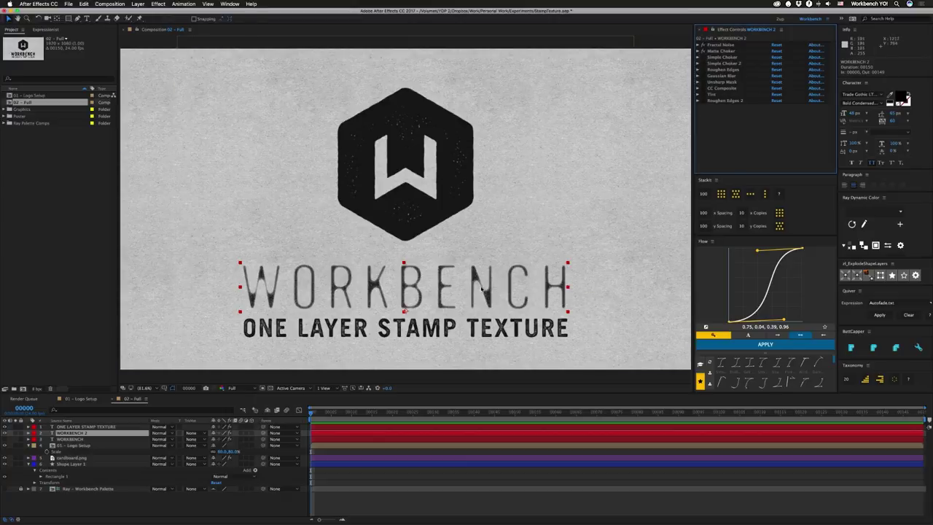
pyautogui.click(704, 70)
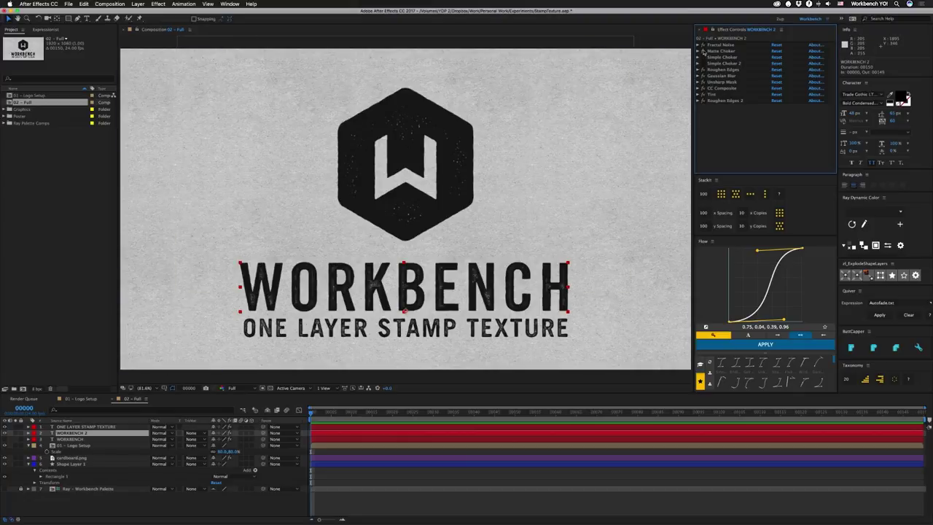
# Preview a lower Fractal Noise brightness on WORKBENCH 2, then undo it back to -14
pyautogui.click(698, 44)
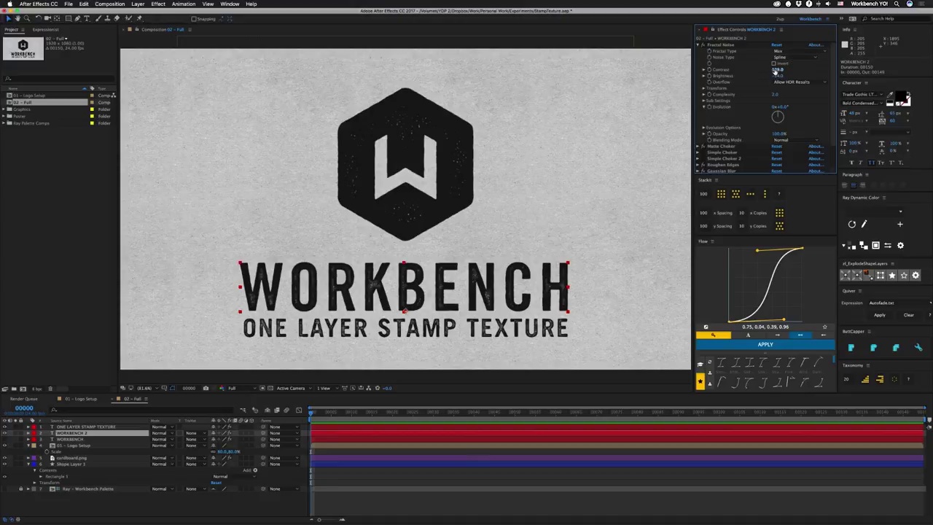
pyautogui.moveTo(780, 76); pyautogui.dragTo(753, 77)
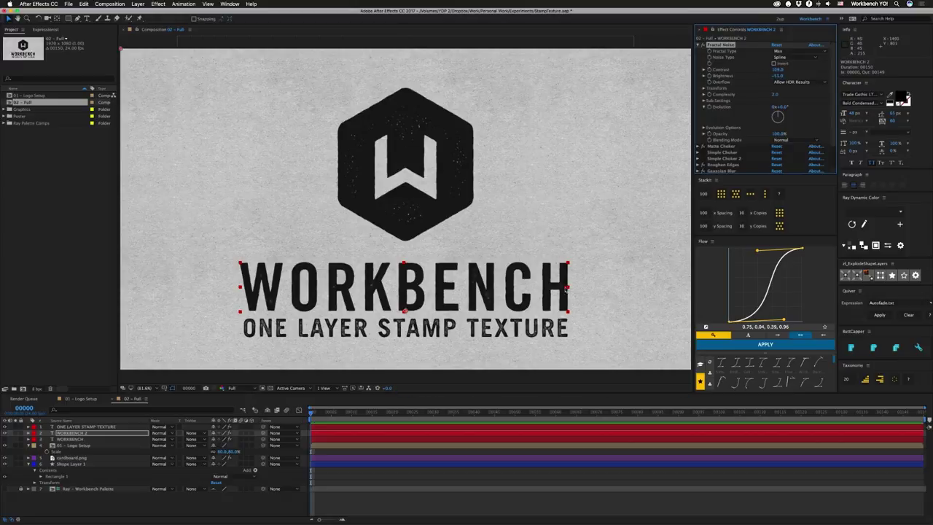
pyautogui.press('super+z')
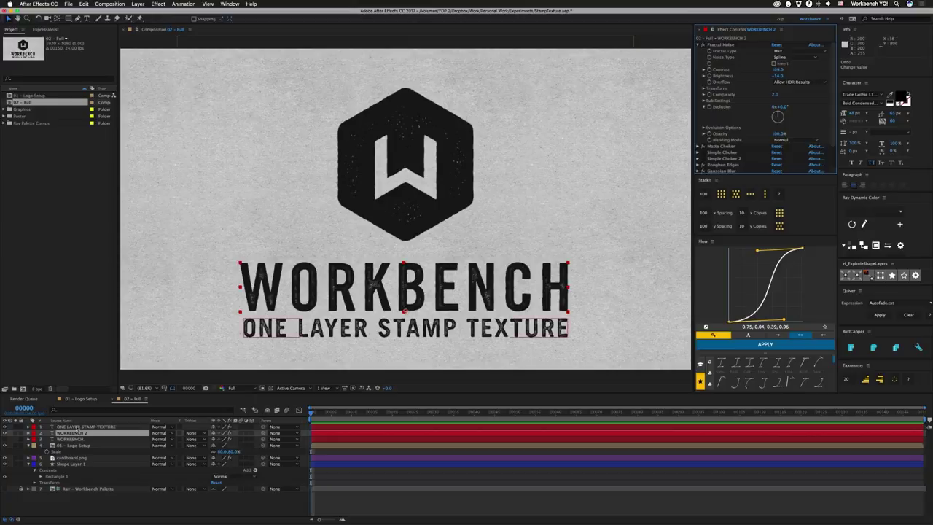
pyautogui.click(80, 426)
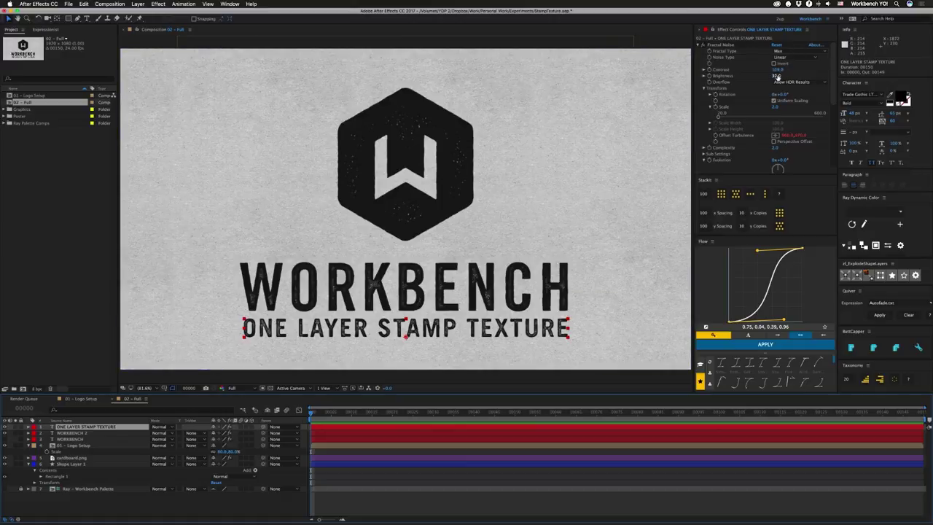
# Test a lower Fractal Noise brightness on ONE LAYER STAMP TEXTURE, revert it, and show Unsharp Mask
pyautogui.moveTo(777, 76); pyautogui.dragTo(750, 80)
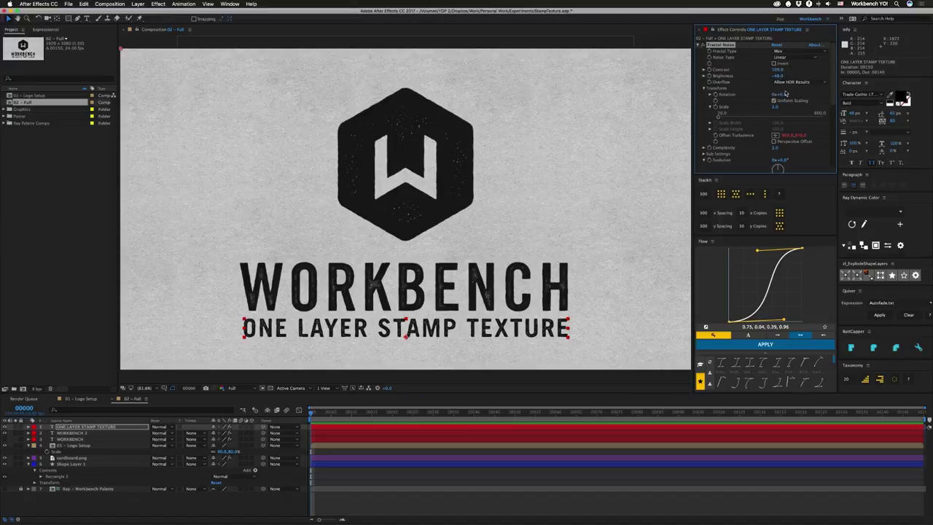
pyautogui.press('super+z')
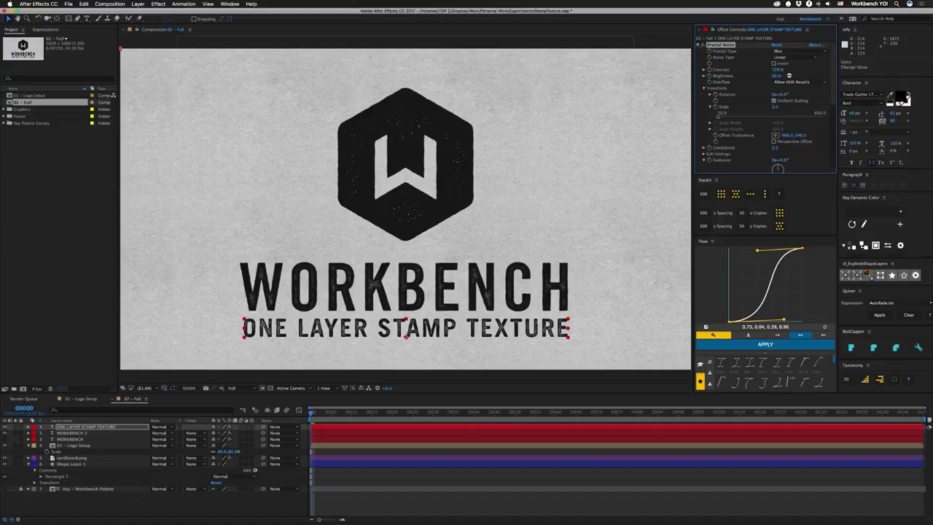
pyautogui.press('super+z')
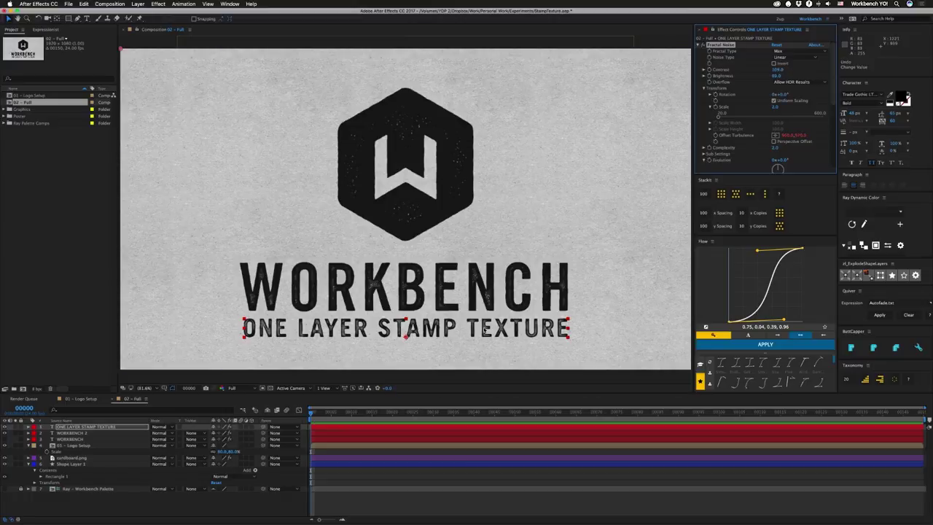
pyautogui.press('super+z')
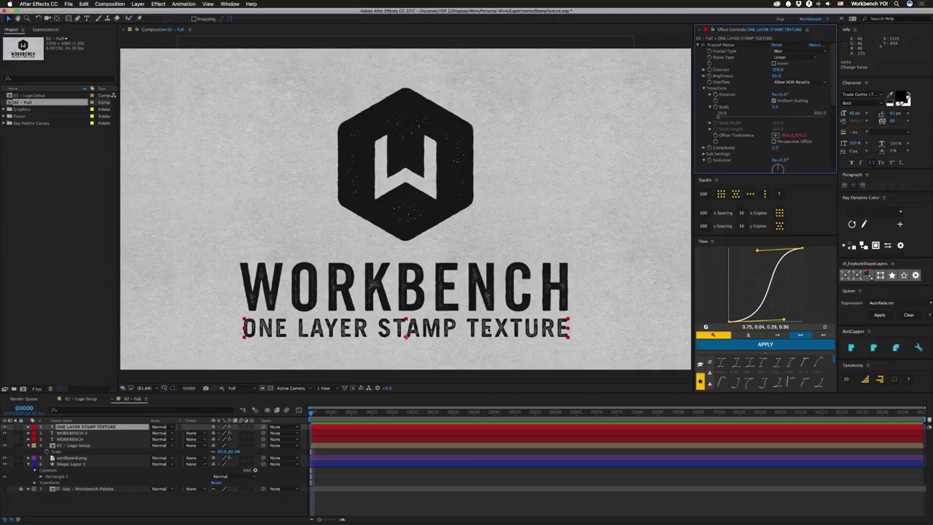
pyautogui.click(697, 45)
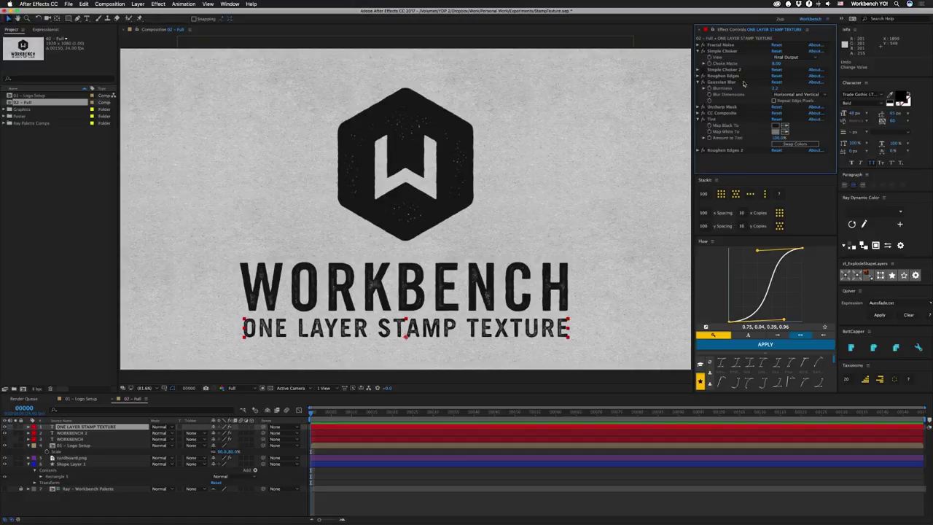
pyautogui.click(698, 108)
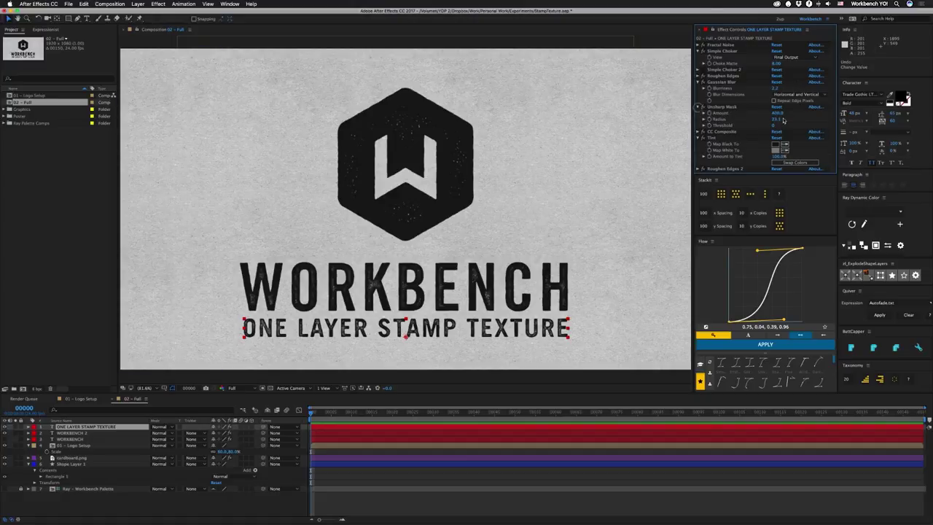